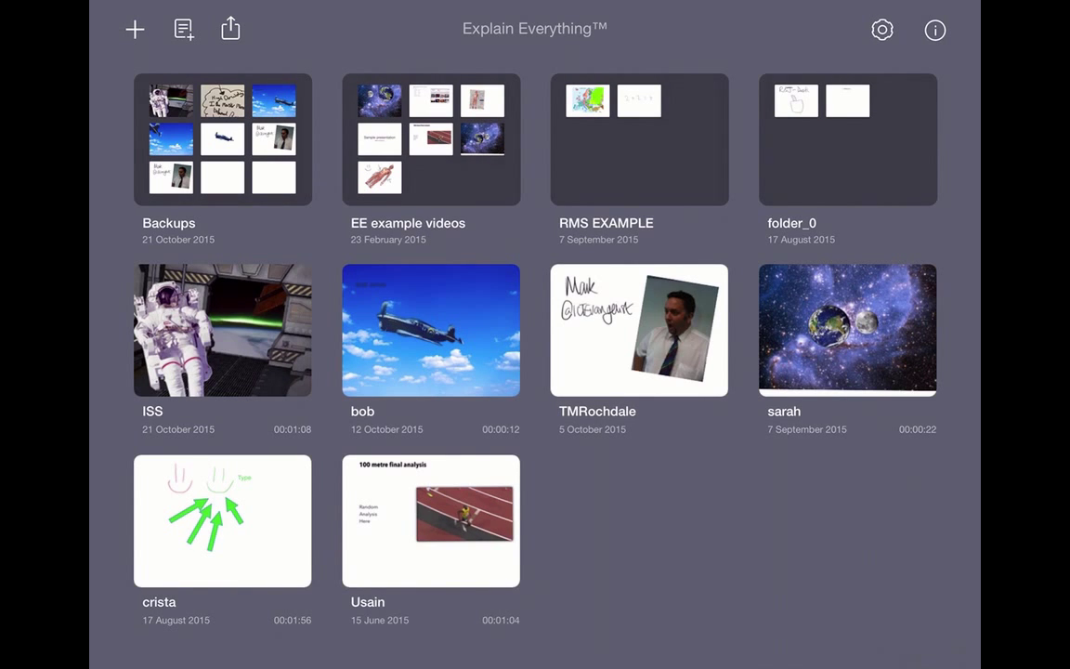
Create a new project and insert the 2:18 Earth-at-night video from Photos
left_click(135, 30)
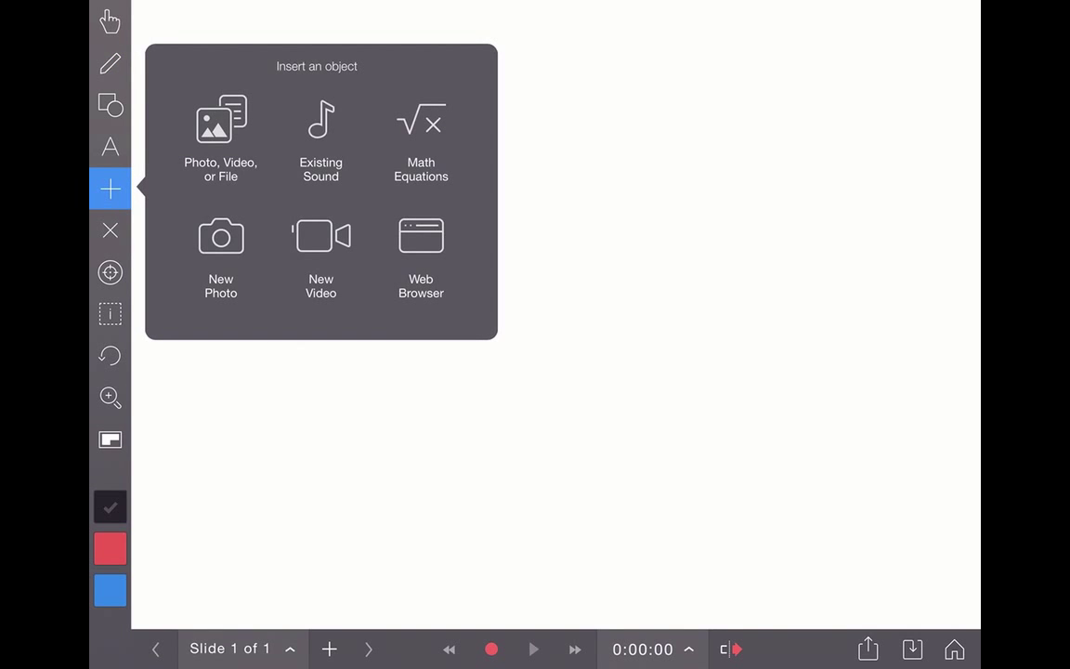
left_click(221, 118)
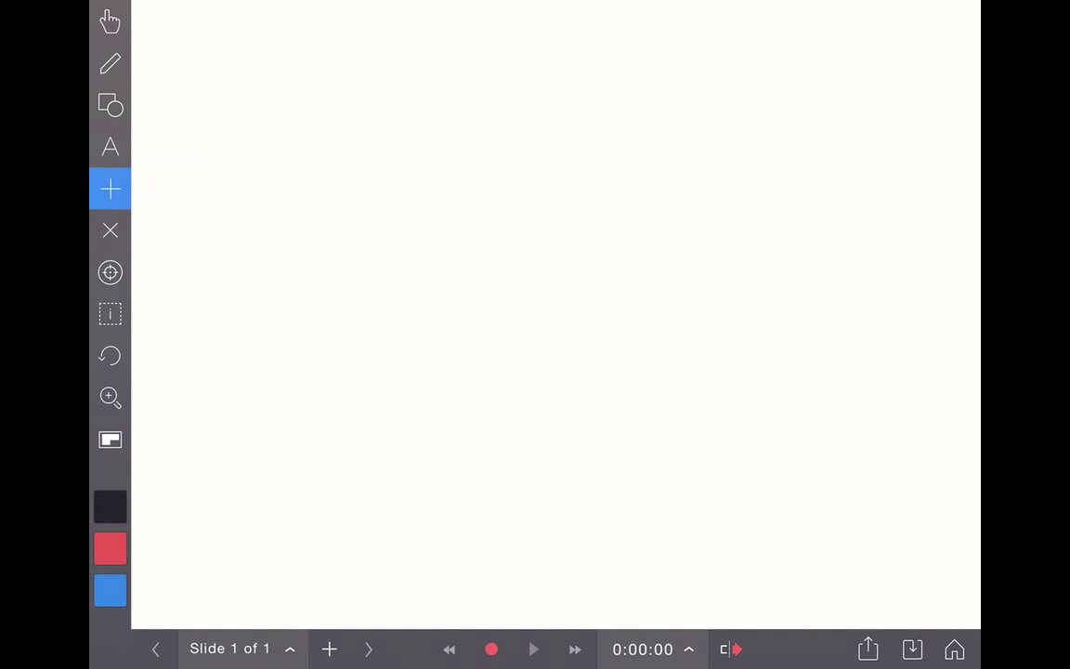
left_click(251, 175)
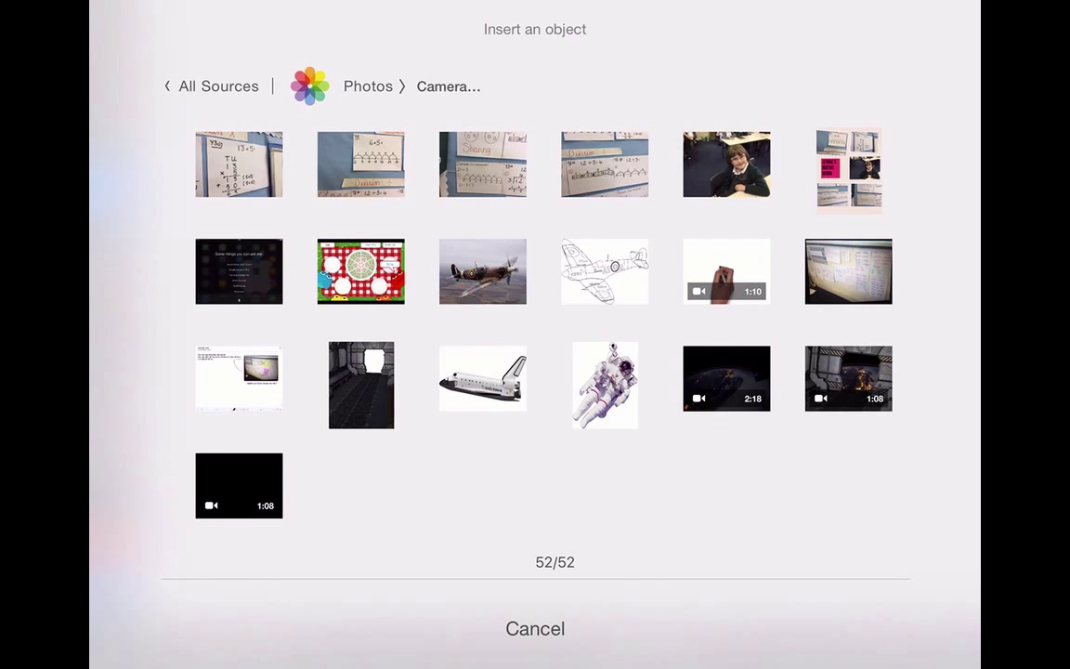
left_click(727, 378)
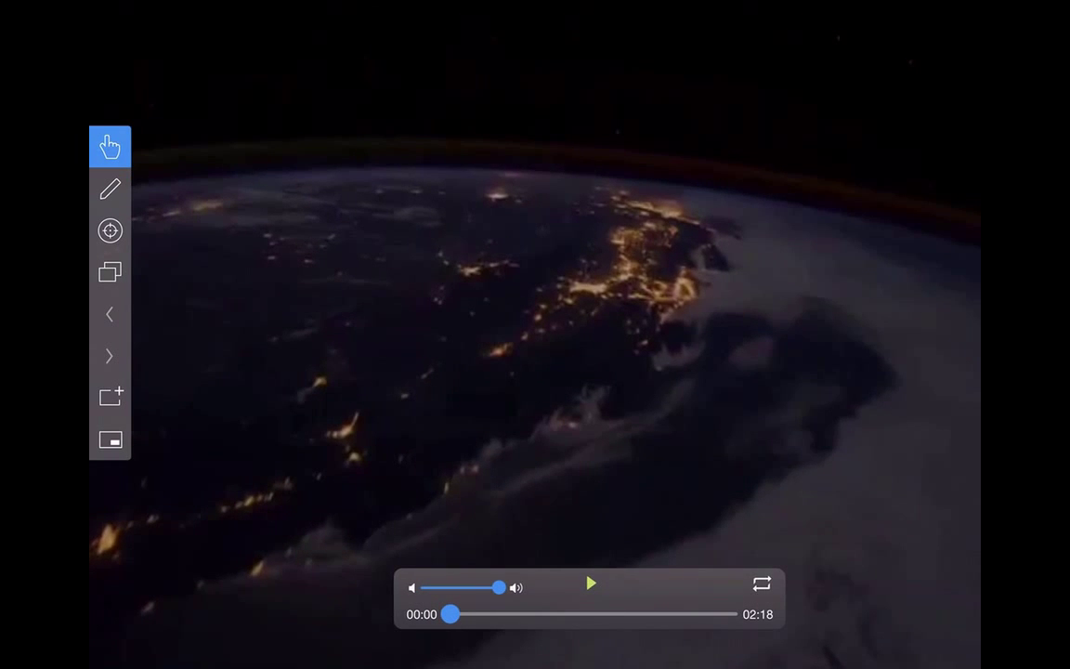
left_click(110, 439)
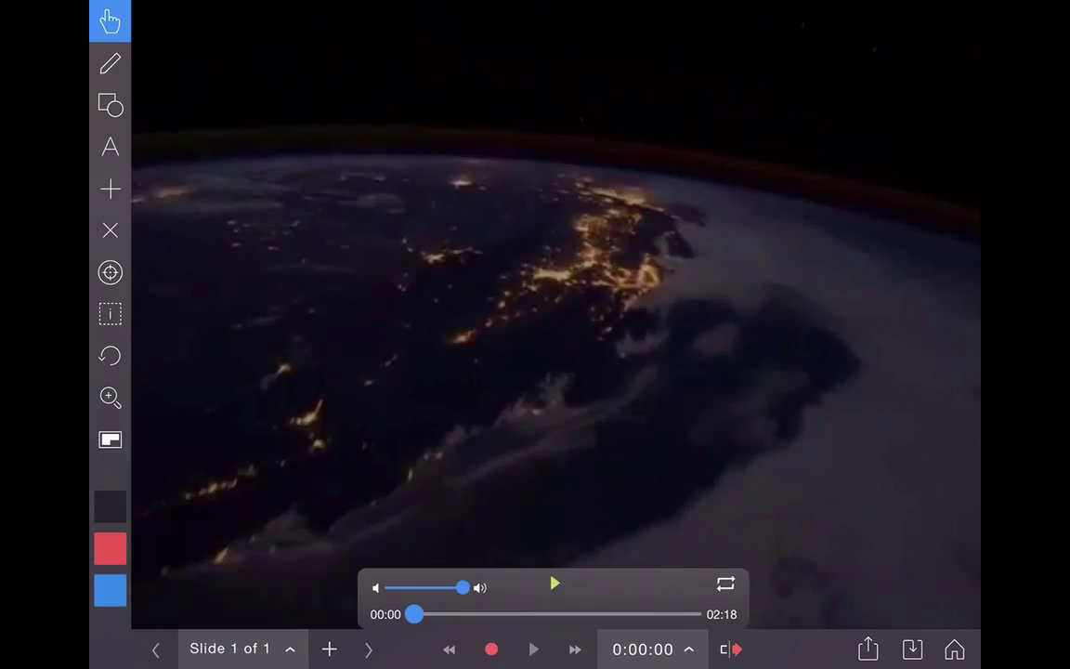
Make the Earth-at-night video the slide background via the inspector's Edit options
left_click(110, 313)
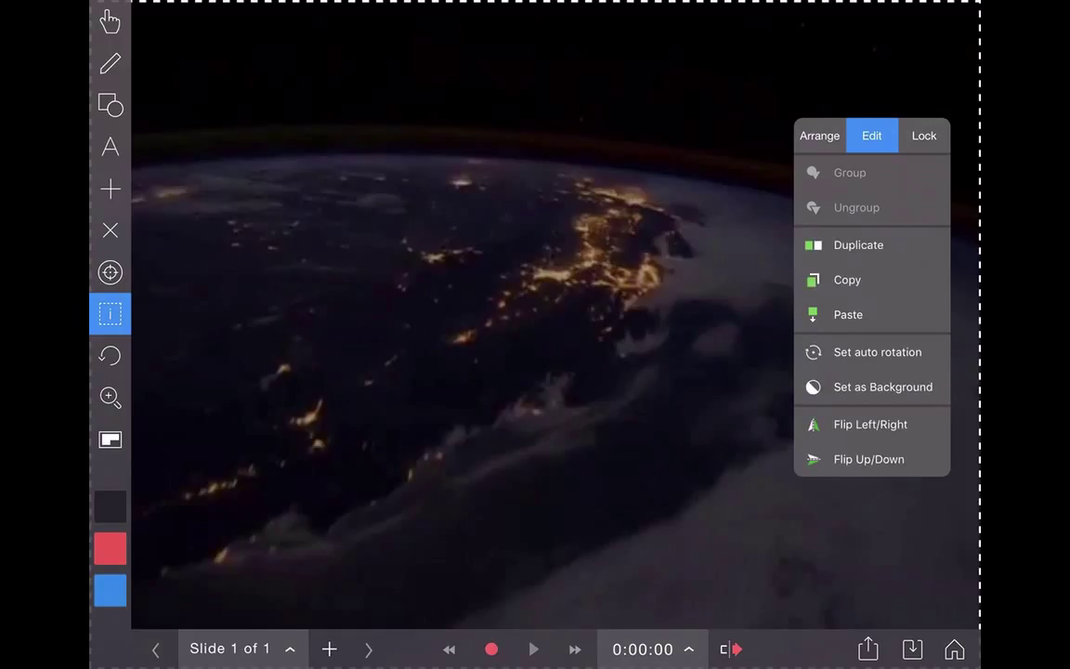
left_click(878, 387)
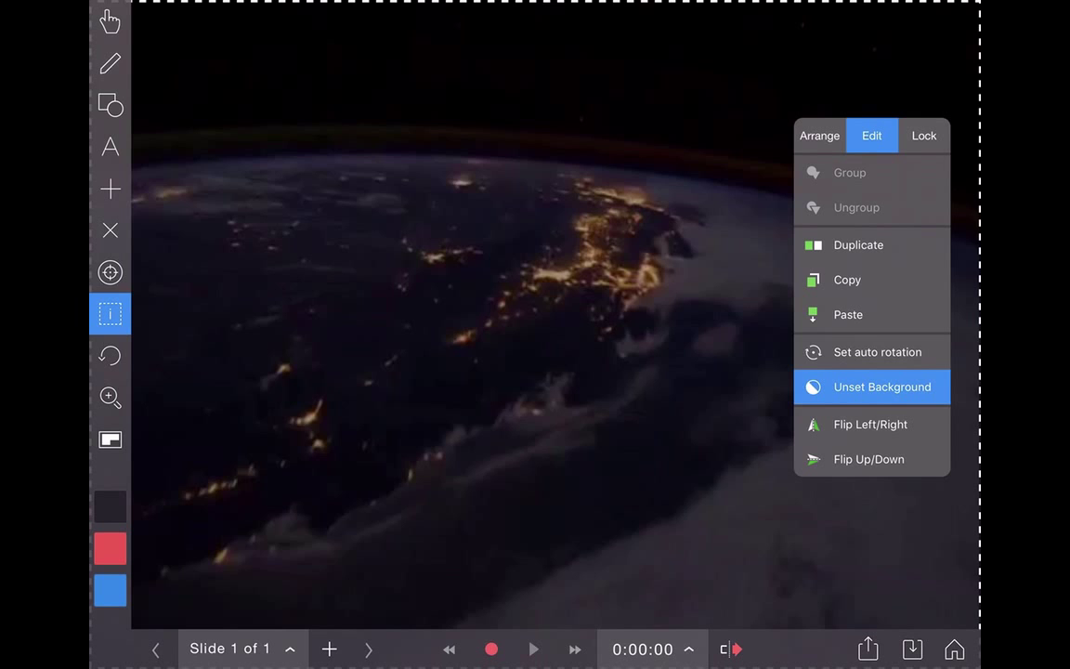
Insert the space-hangar corridor image from Photos over the Earth video
left_click(110, 188)
left_click(221, 134)
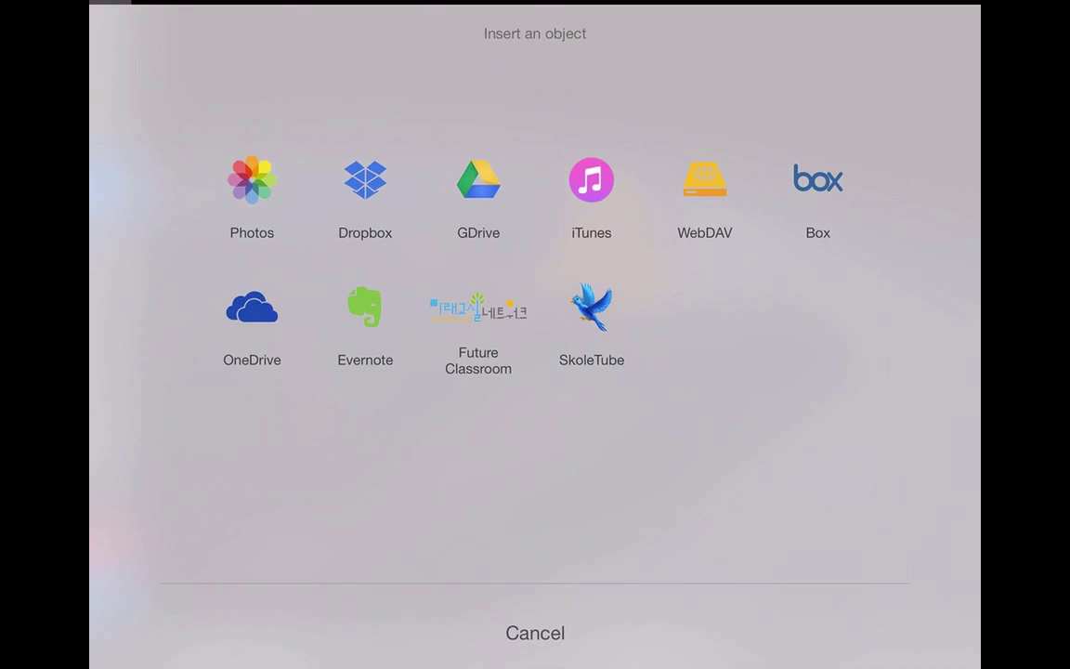
left_click(251, 177)
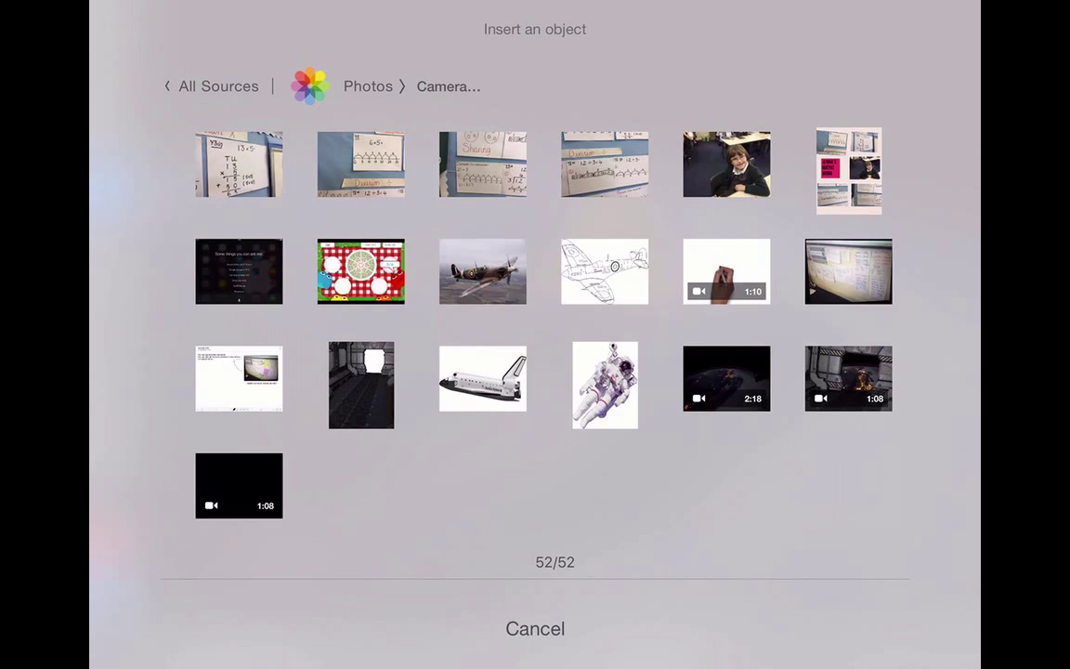
left_click(361, 385)
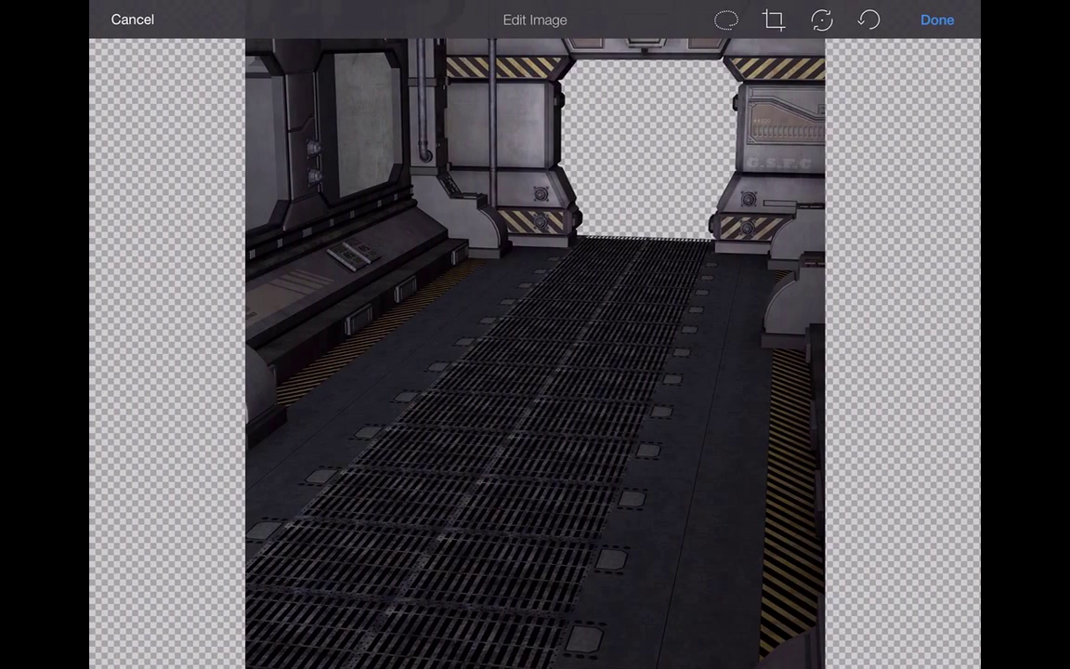
left_click(938, 19)
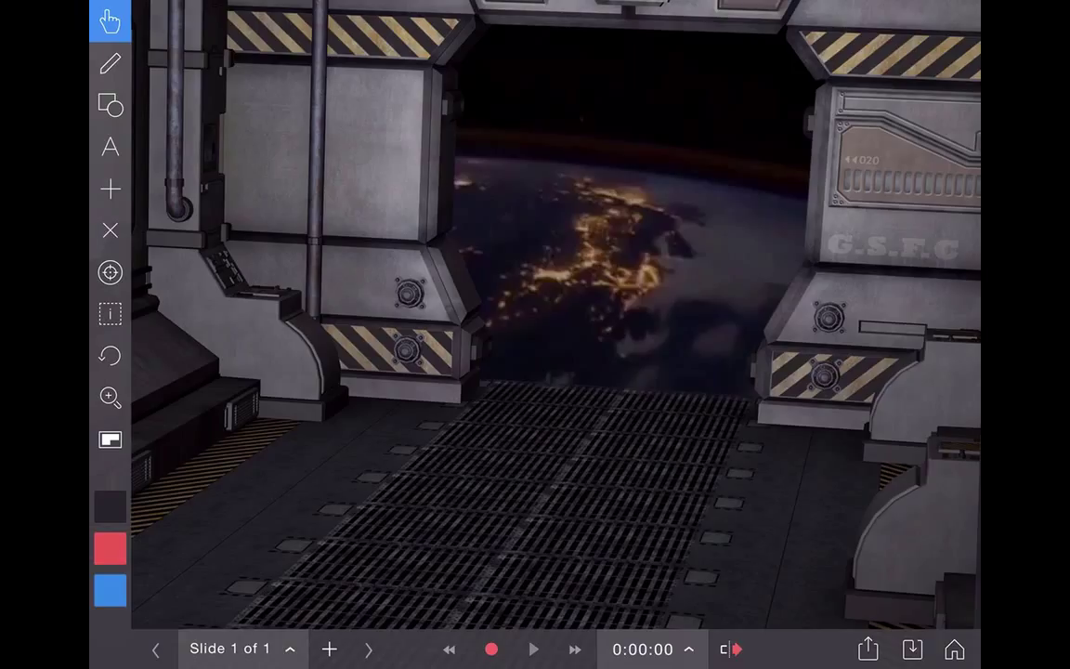
Lock the hangar corridor image in place using the inspector's Lock options
left_click(110, 314)
left_click(743, 279)
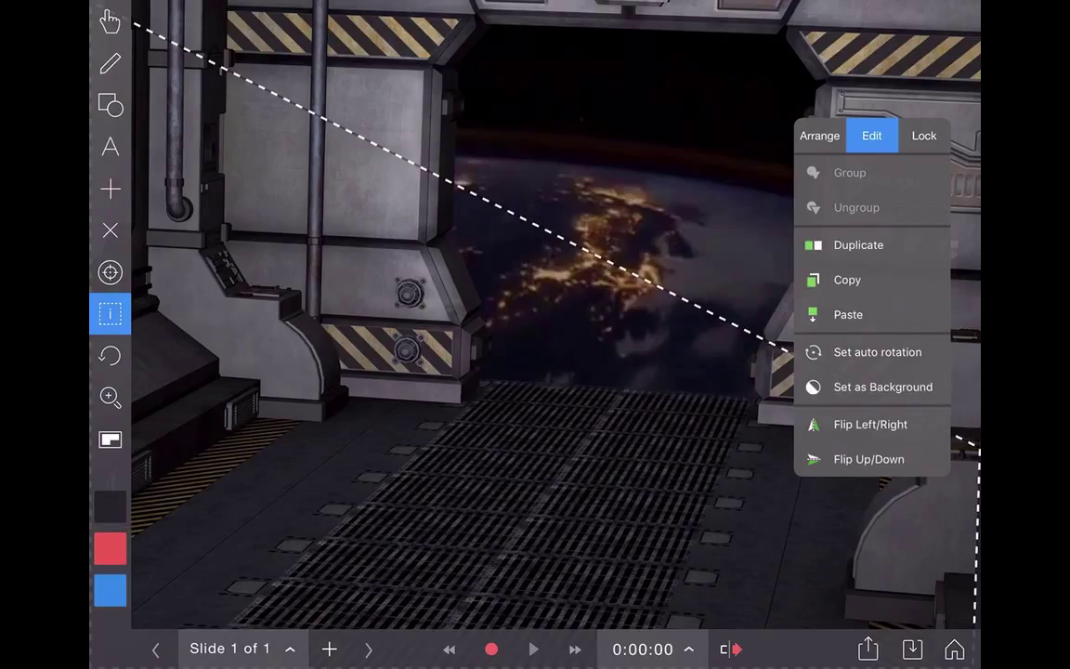
left_click(924, 136)
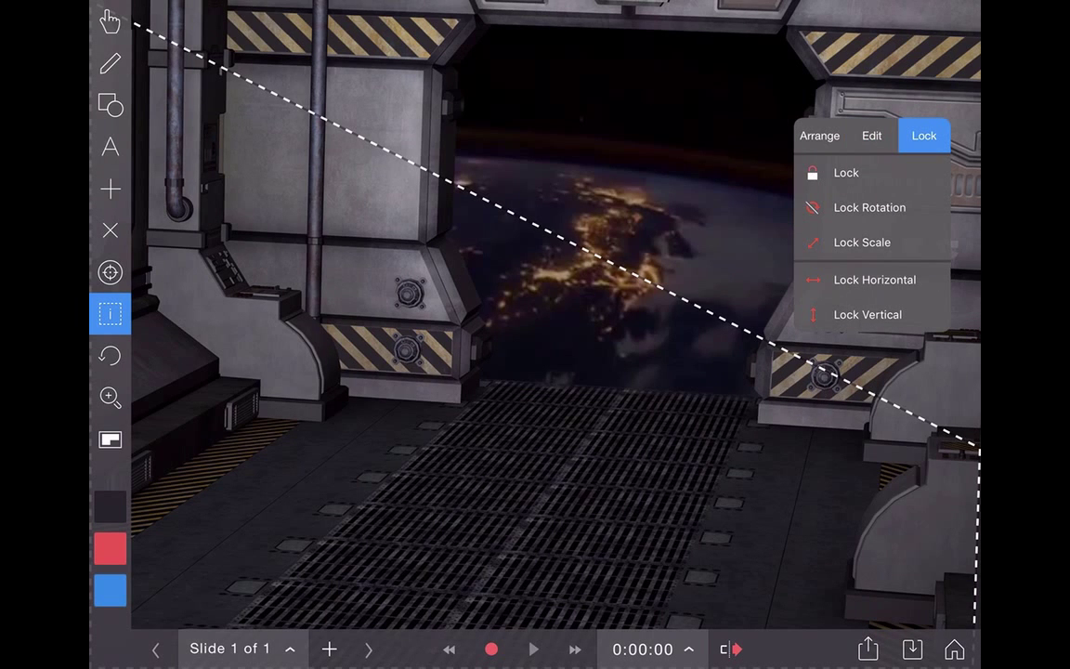
left_click(847, 172)
left_click(852, 173)
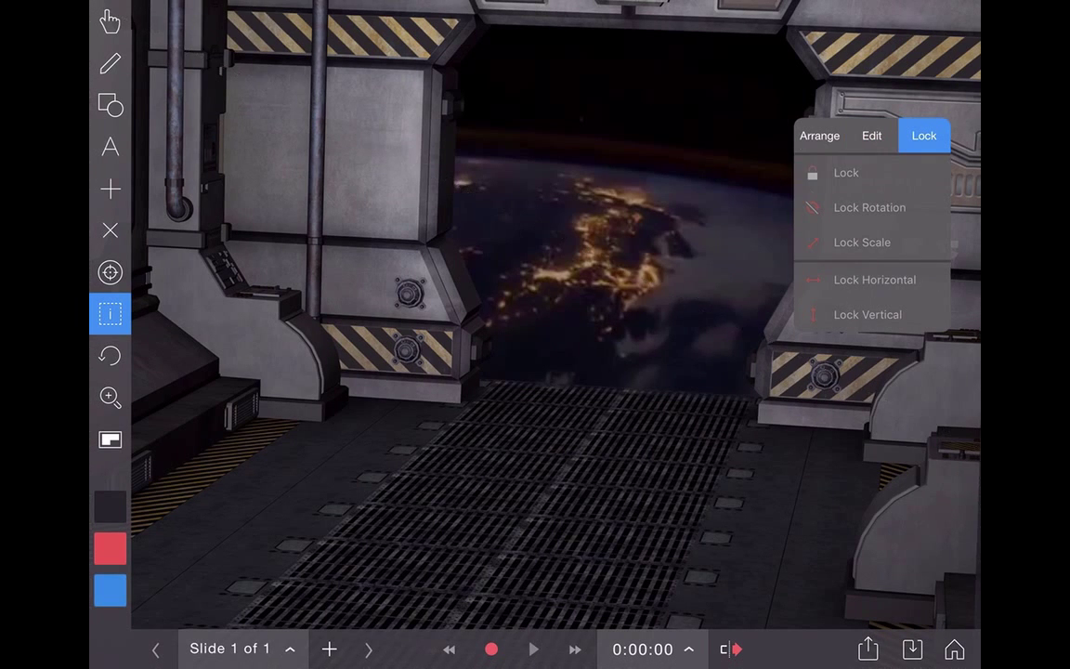
left_click(110, 19)
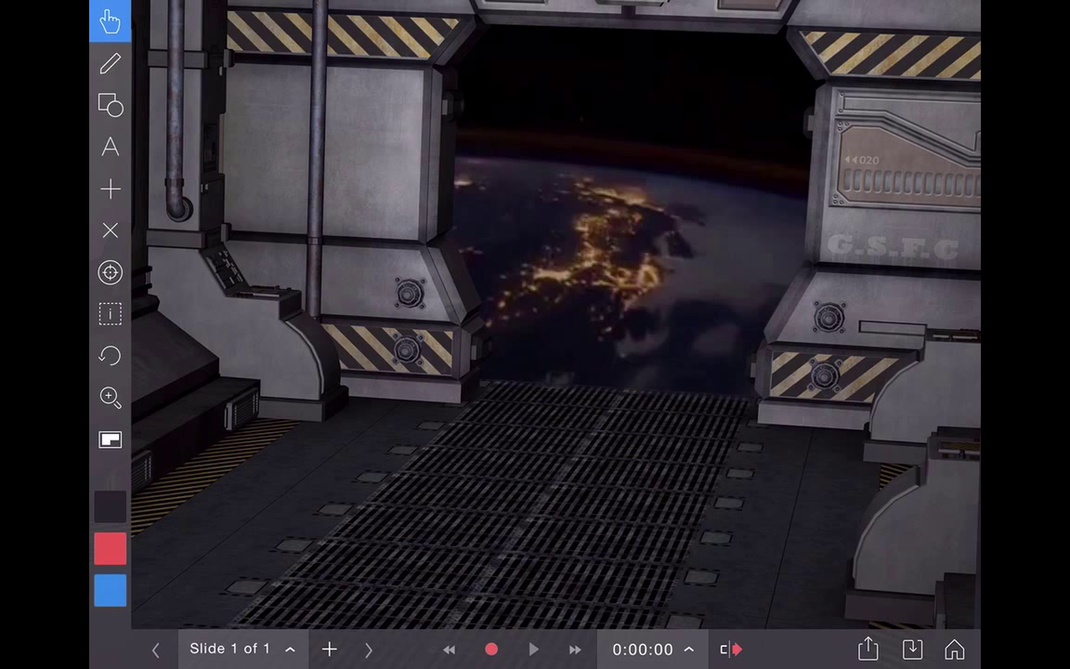
Insert the space shuttle image and tilt it beside the hangar's right doorway
left_click(109, 189)
left_click(220, 116)
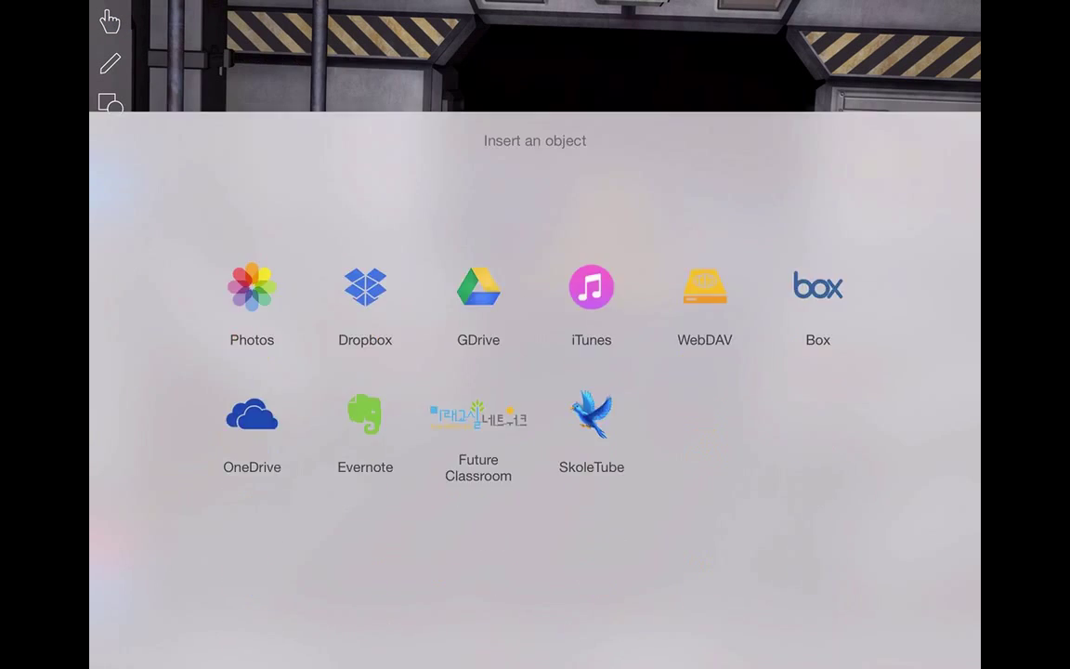
left_click(251, 172)
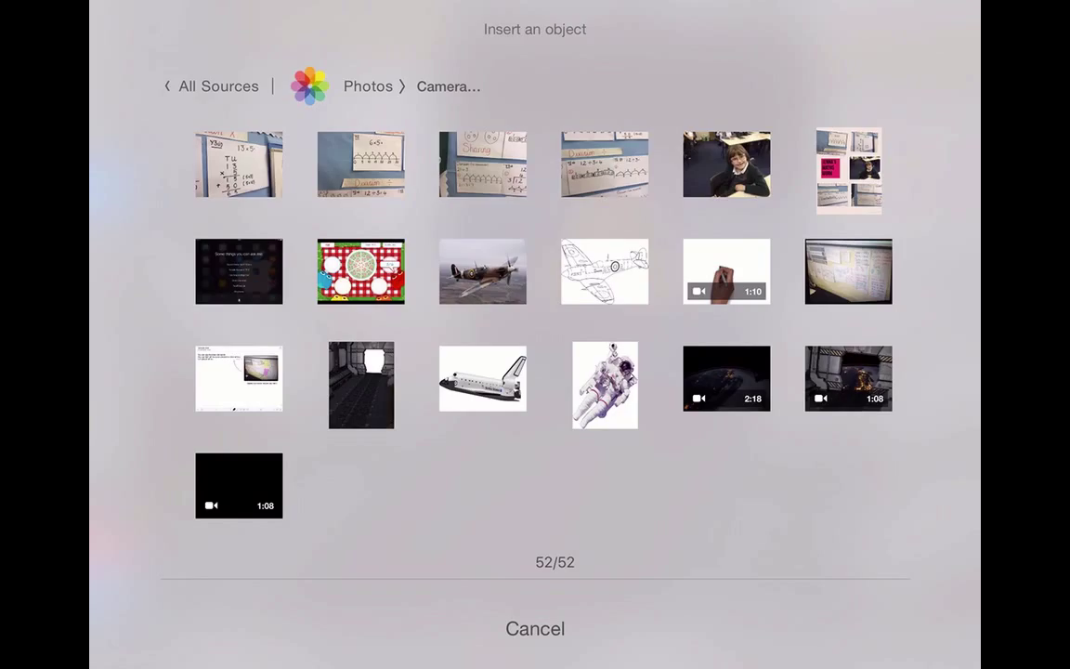
left_click(482, 378)
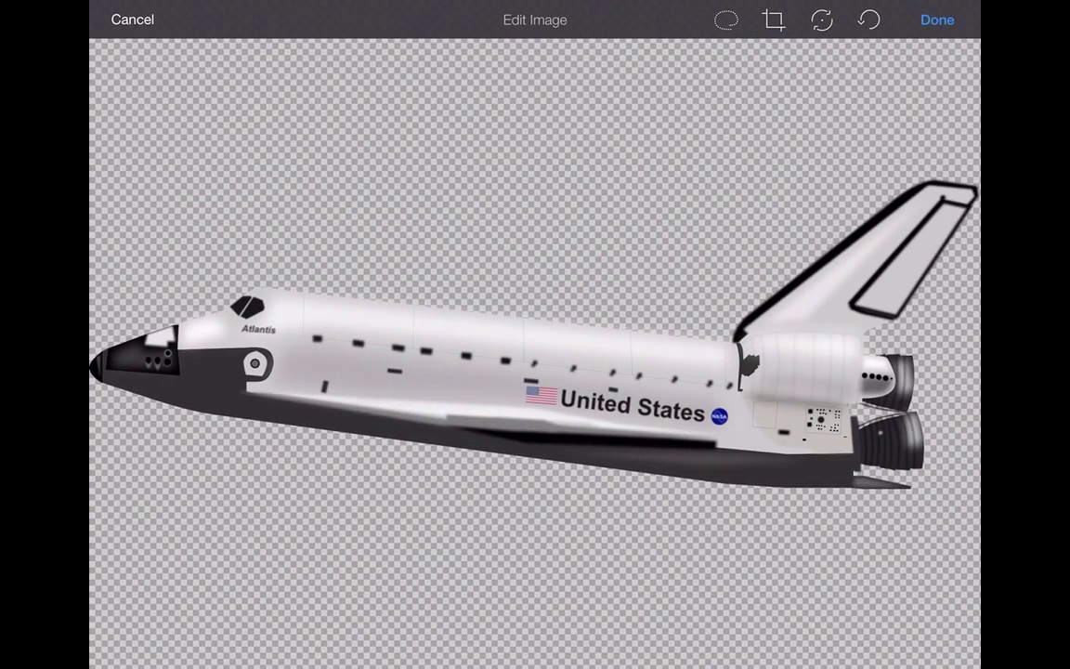
left_click(938, 20)
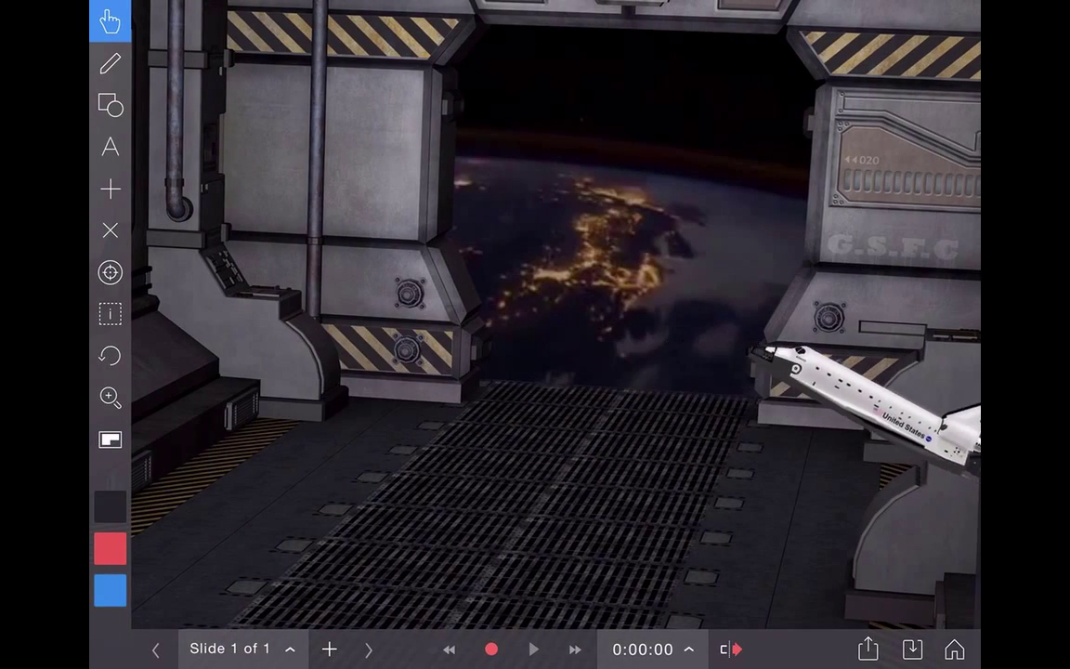
left_click_drag(873, 399, 892, 390)
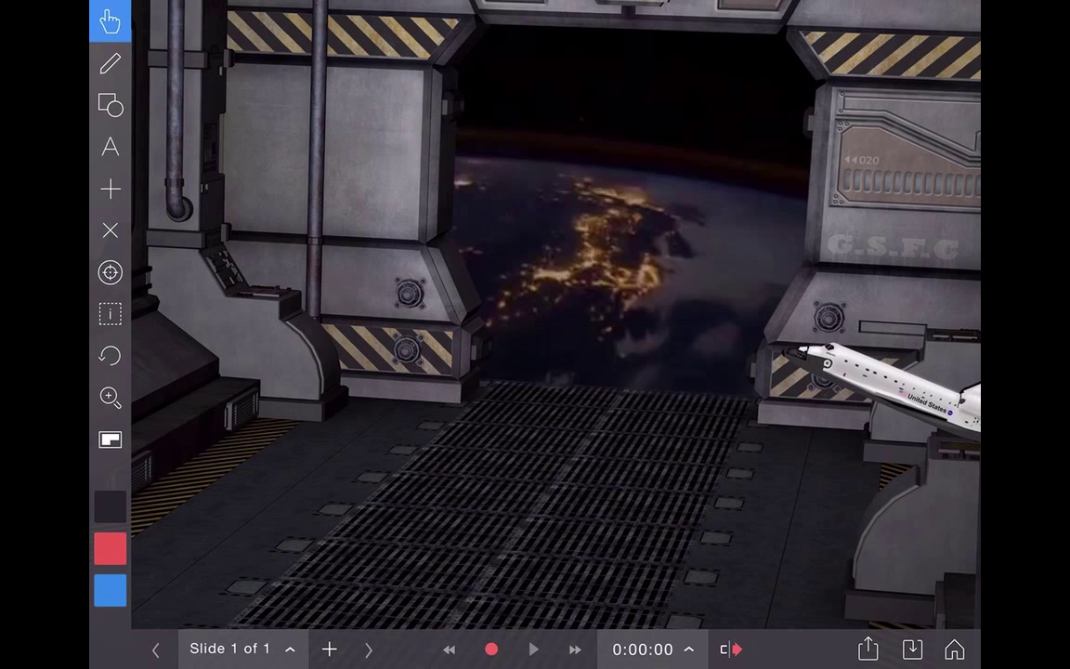
Insert the astronaut image from Photos onto the hangar slide
left_click(110, 189)
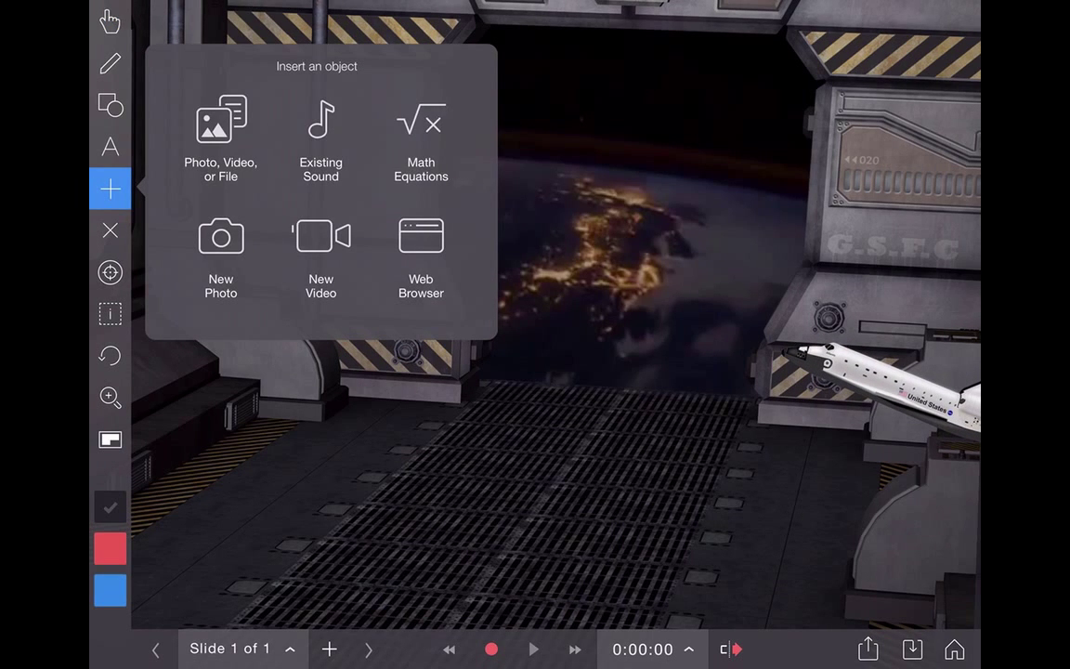
left_click(221, 134)
left_click(251, 176)
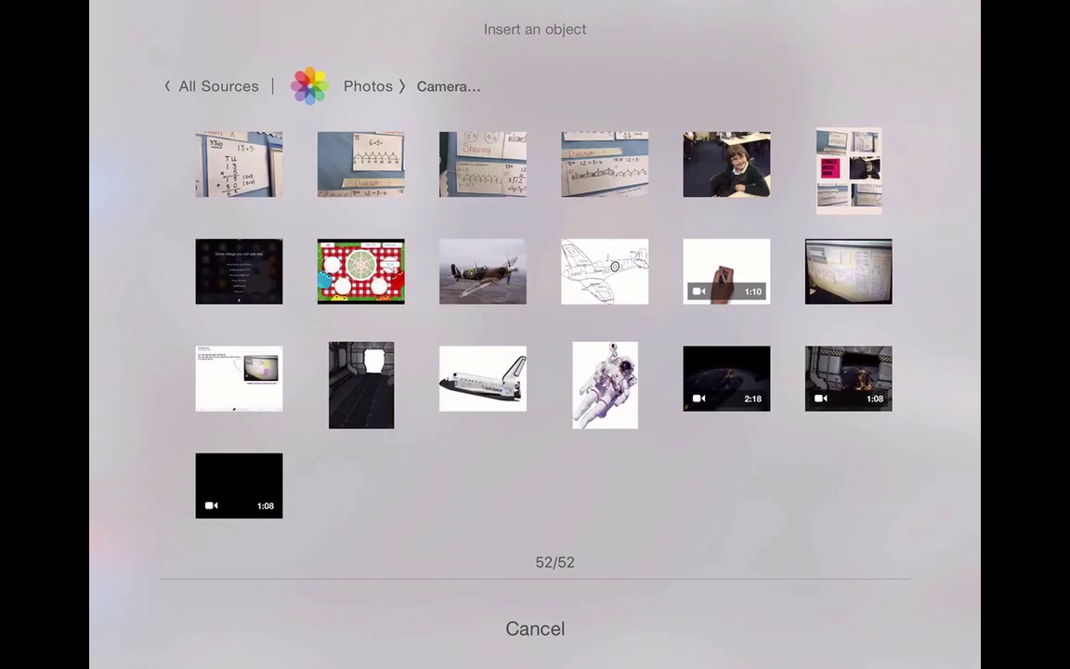
left_click(605, 384)
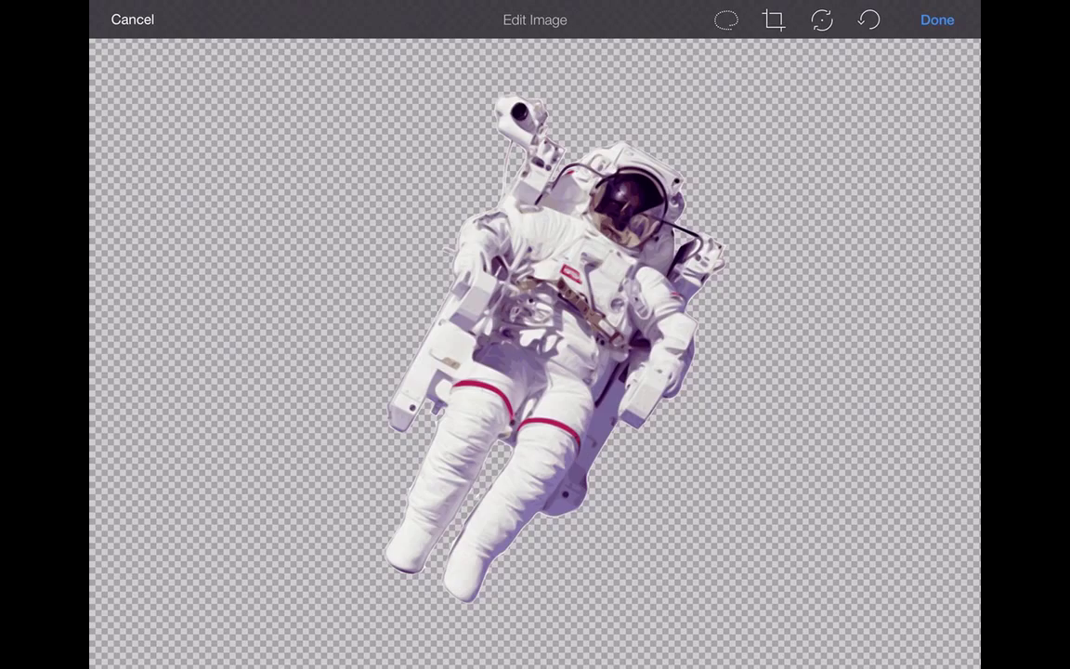
left_click(937, 20)
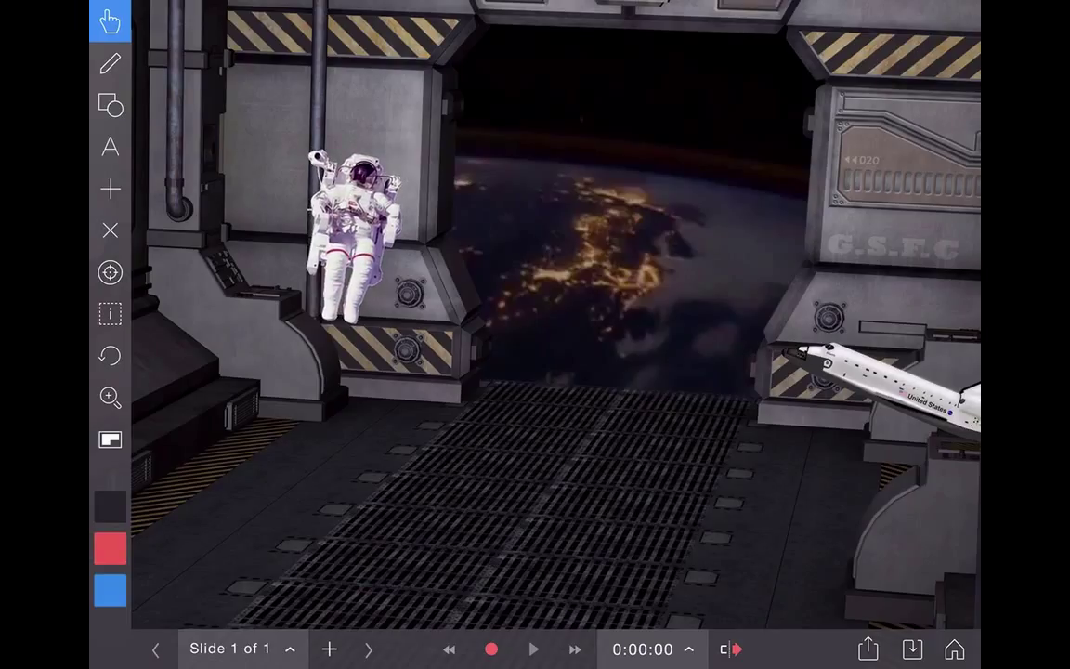
Send both the astronaut and the shuttle backward behind the hangar image
left_click(110, 314)
left_click(892, 385)
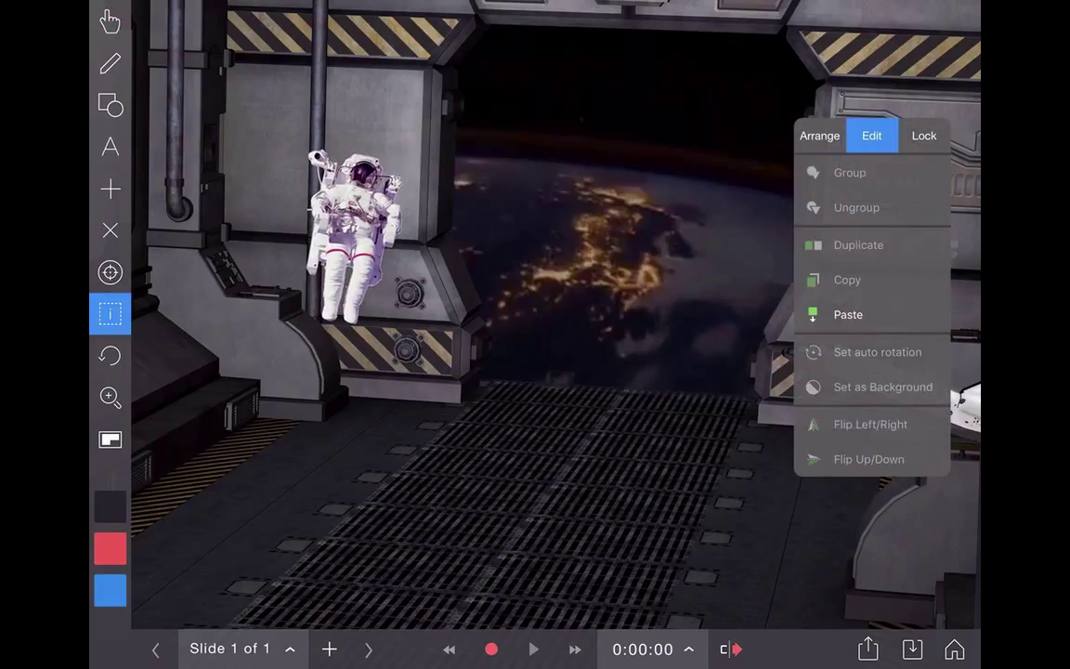
left_click(353, 233)
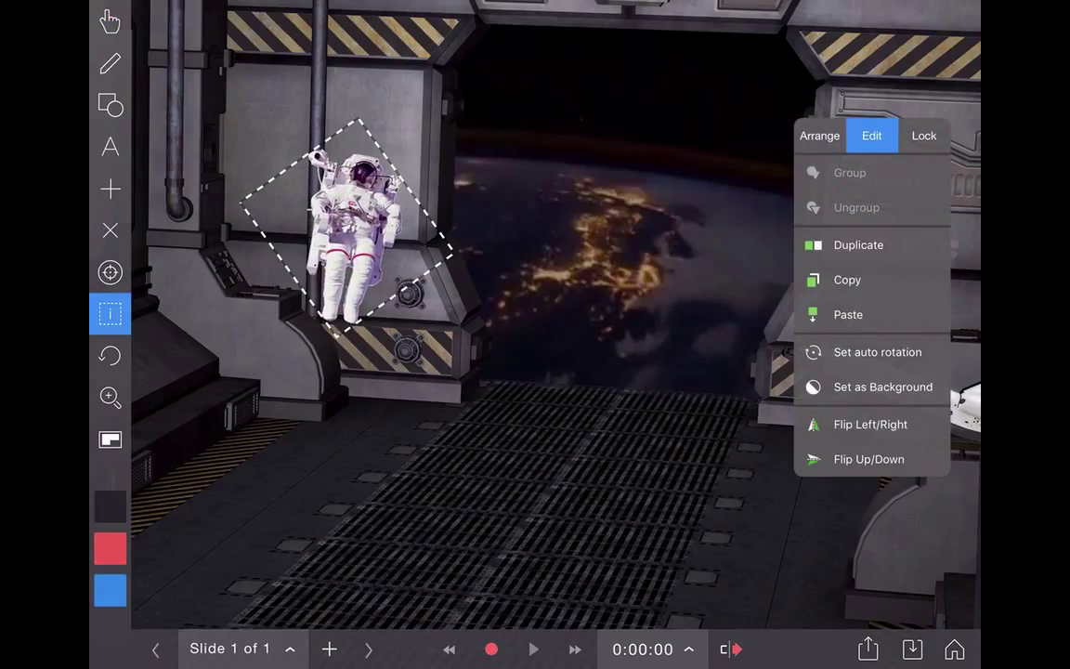
left_click(819, 136)
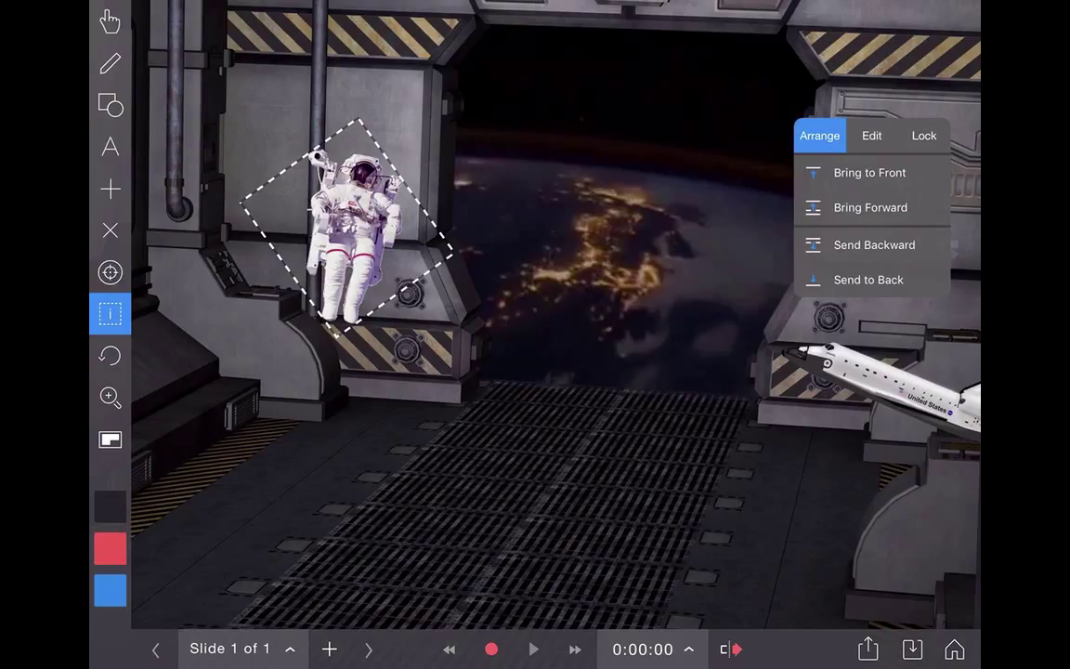
left_click(874, 244)
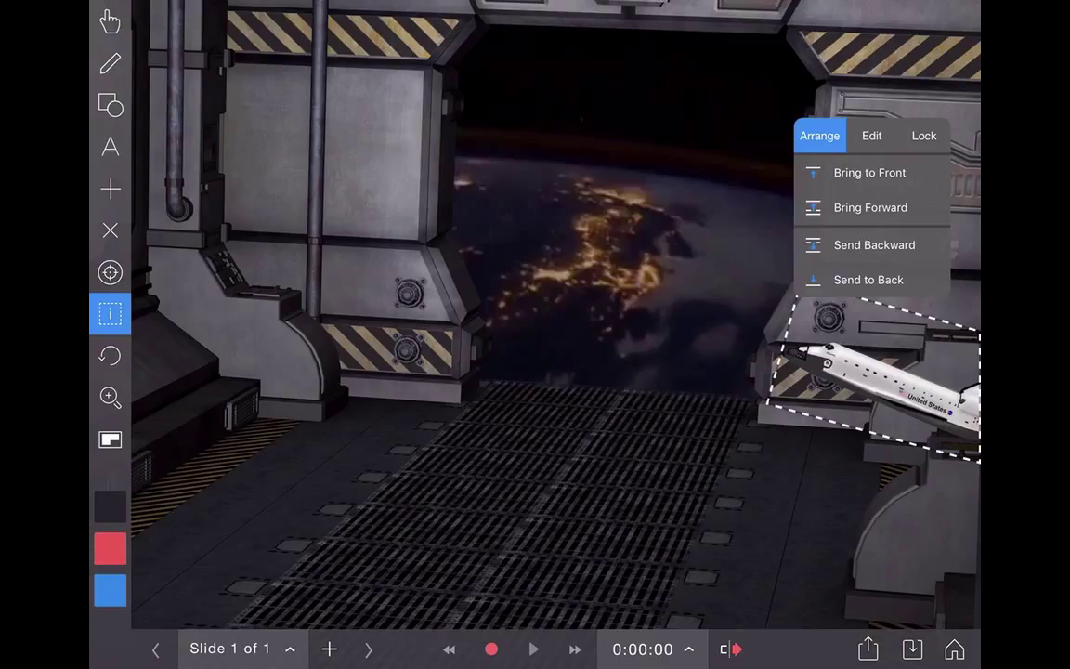
left_click(875, 244)
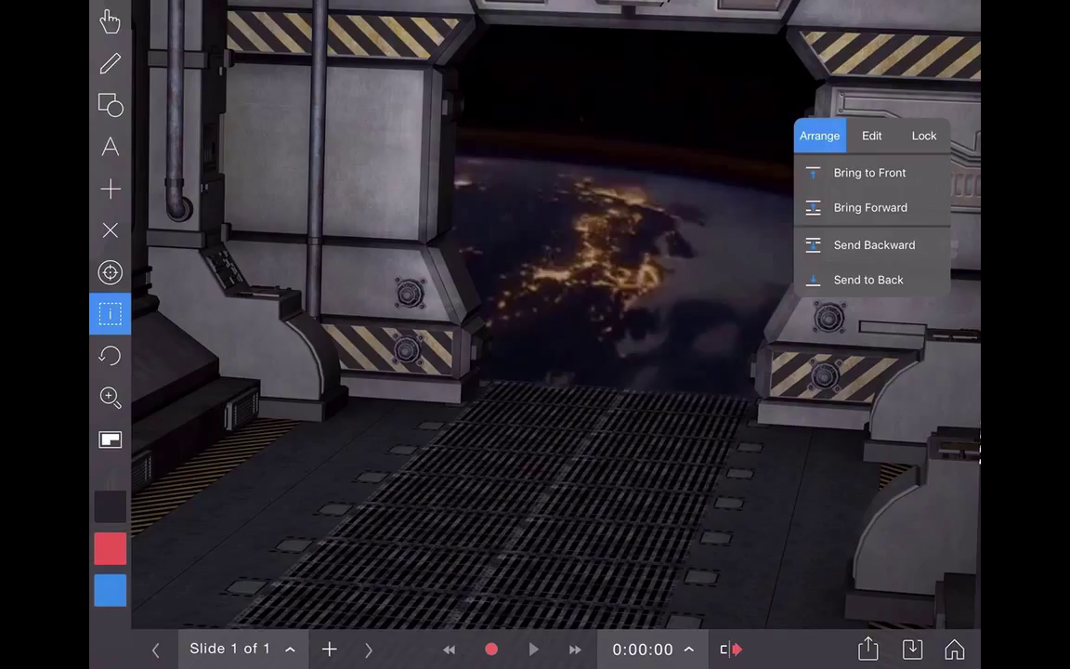
left_click(110, 20)
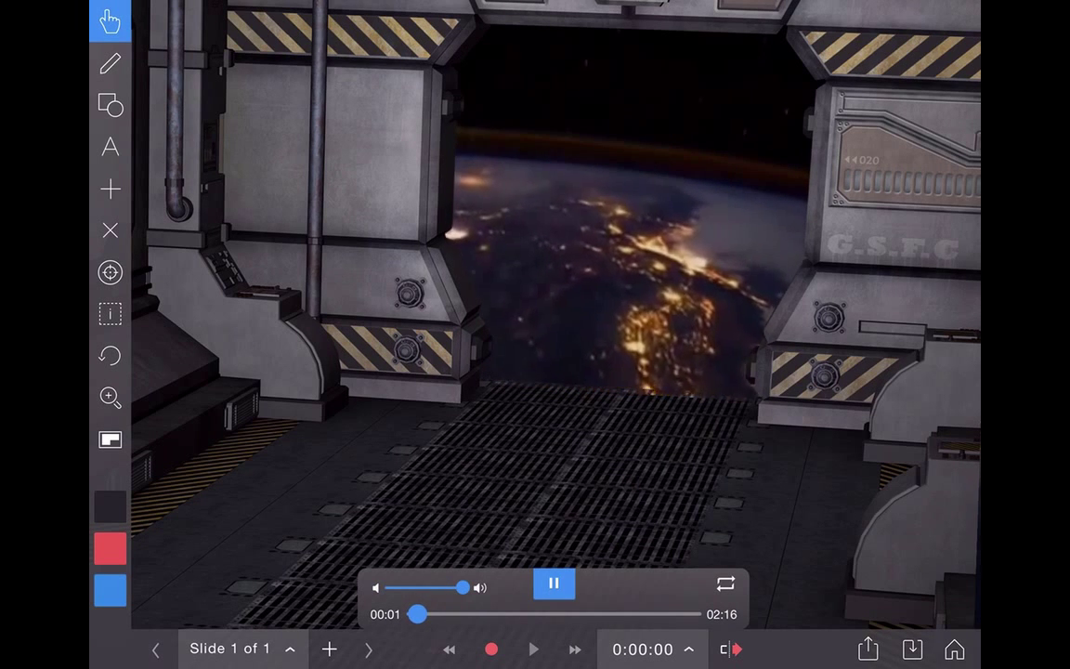
Start recording the hangar slide with the Earth video playing
left_click(491, 648)
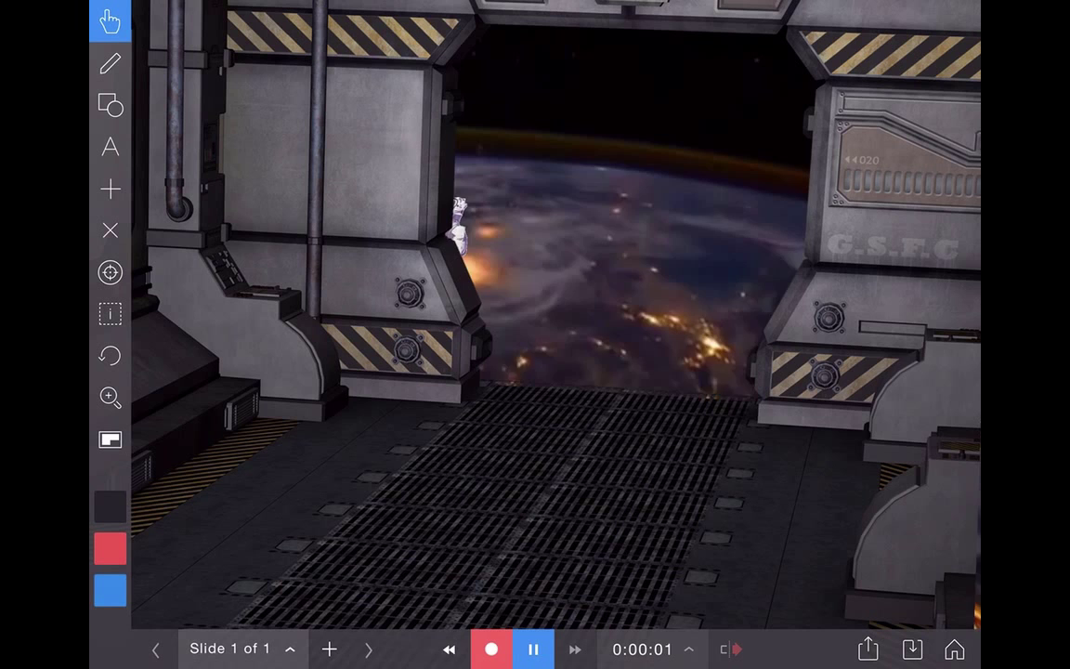